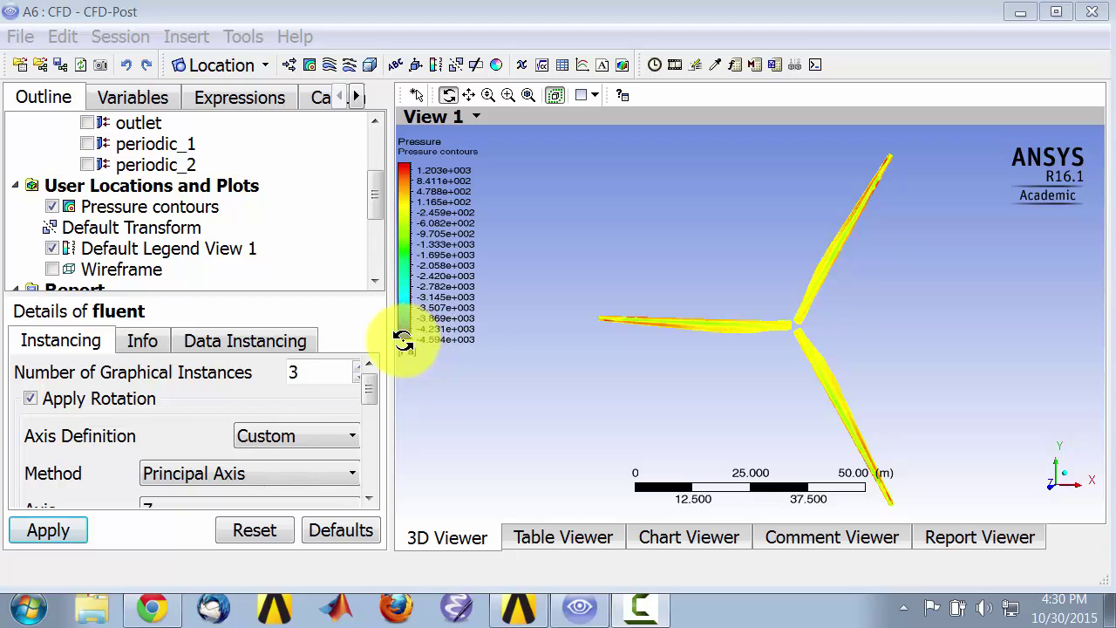
Step: Insert a new plane location from the Location toolbar list
left_click(263, 64)
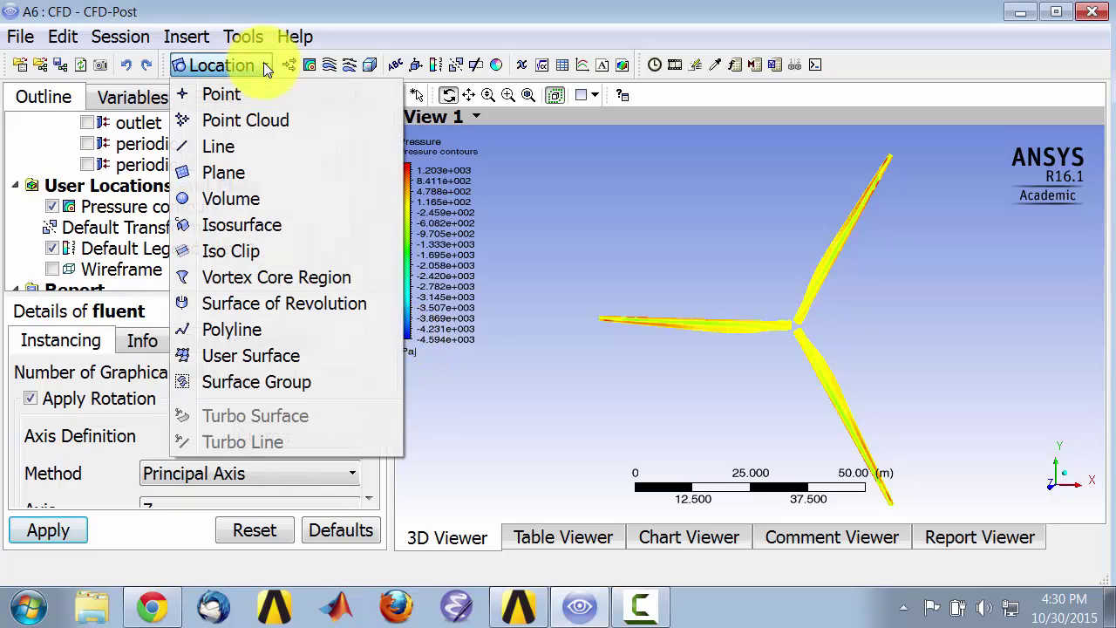
left_click(228, 172)
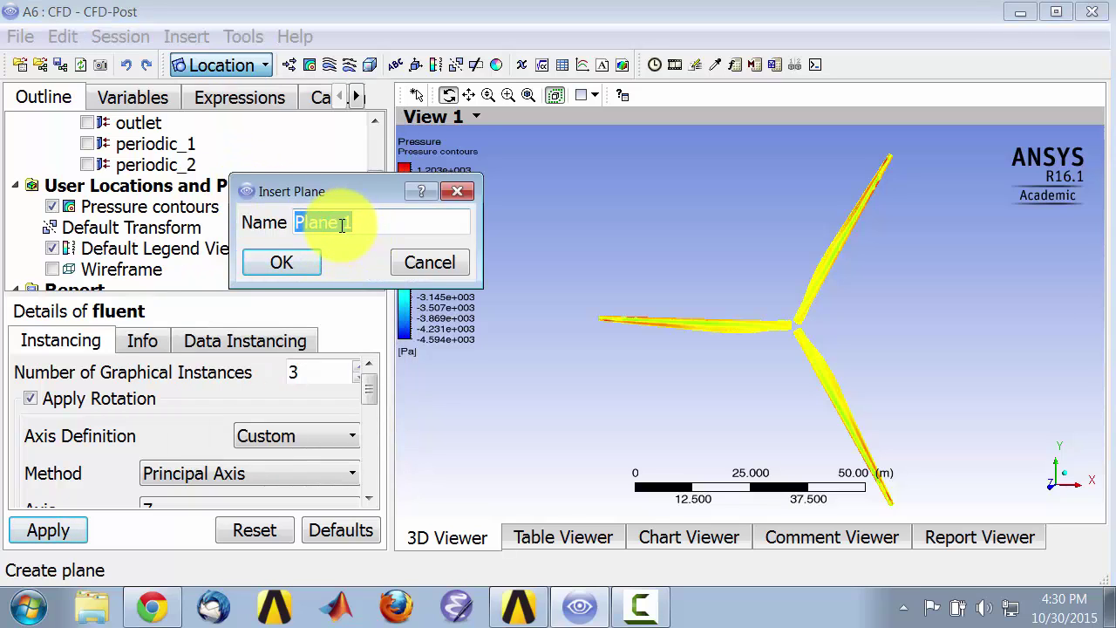
Step: Keep the name Plane 1, define it as a YZ plane at X = -10, and orbit to see it among the blades
left_click(288, 262)
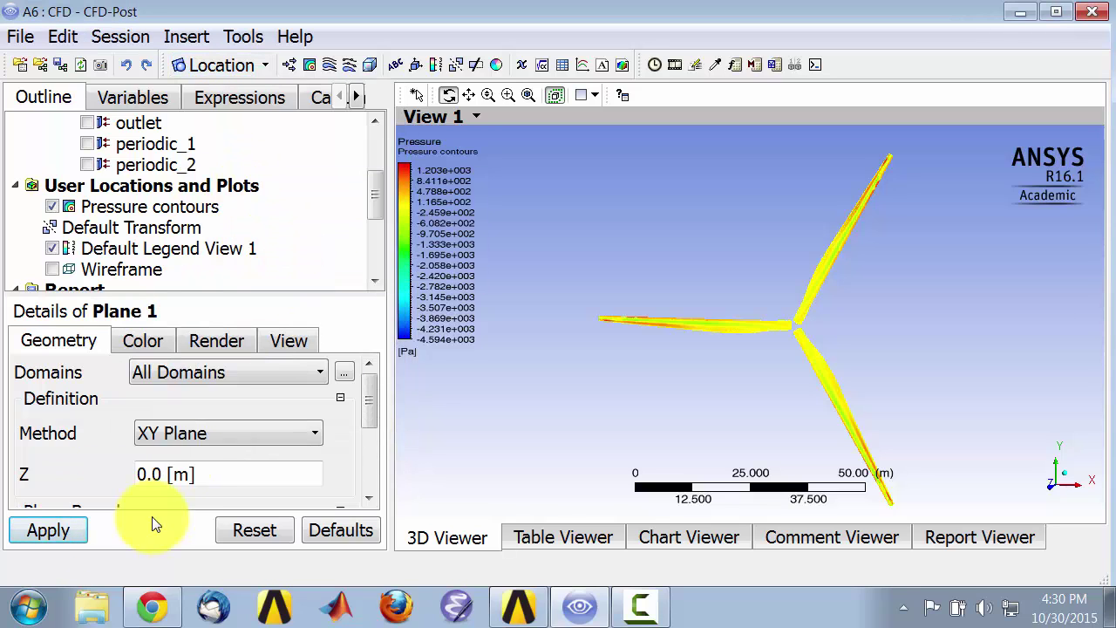
left_click(188, 434)
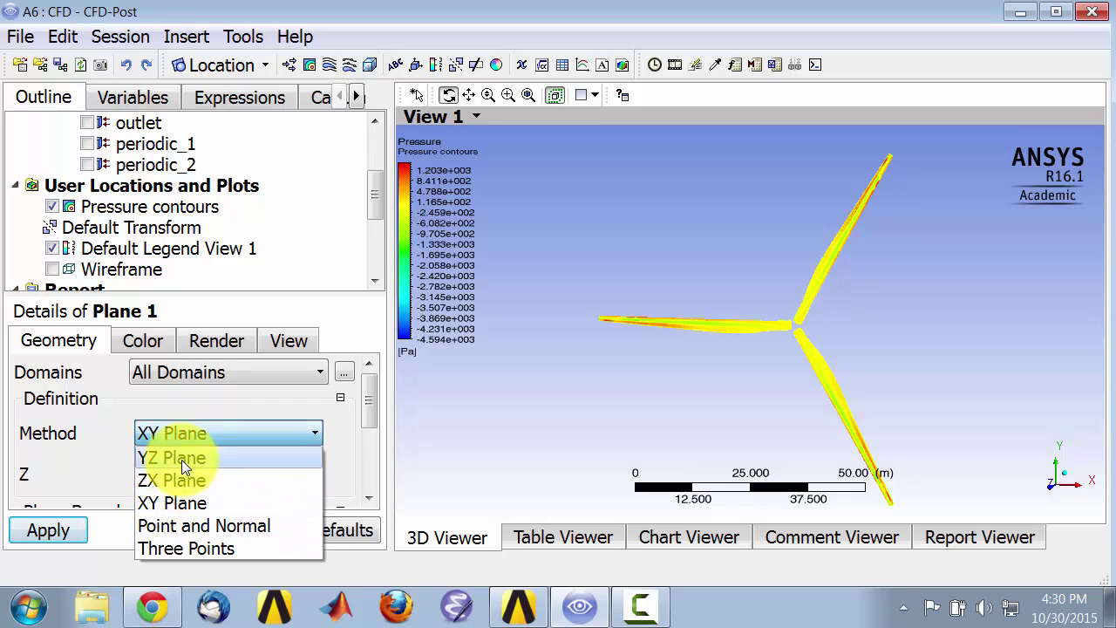
left_click(181, 459)
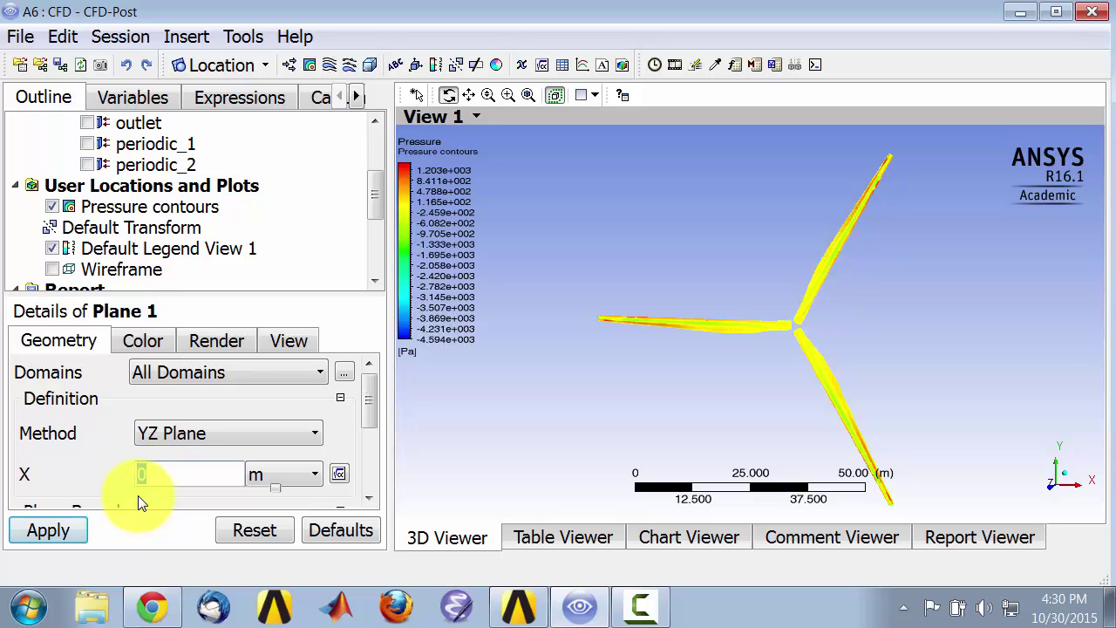
type("-10")
left_click_drag(373, 410, 371, 465)
left_click(47, 539)
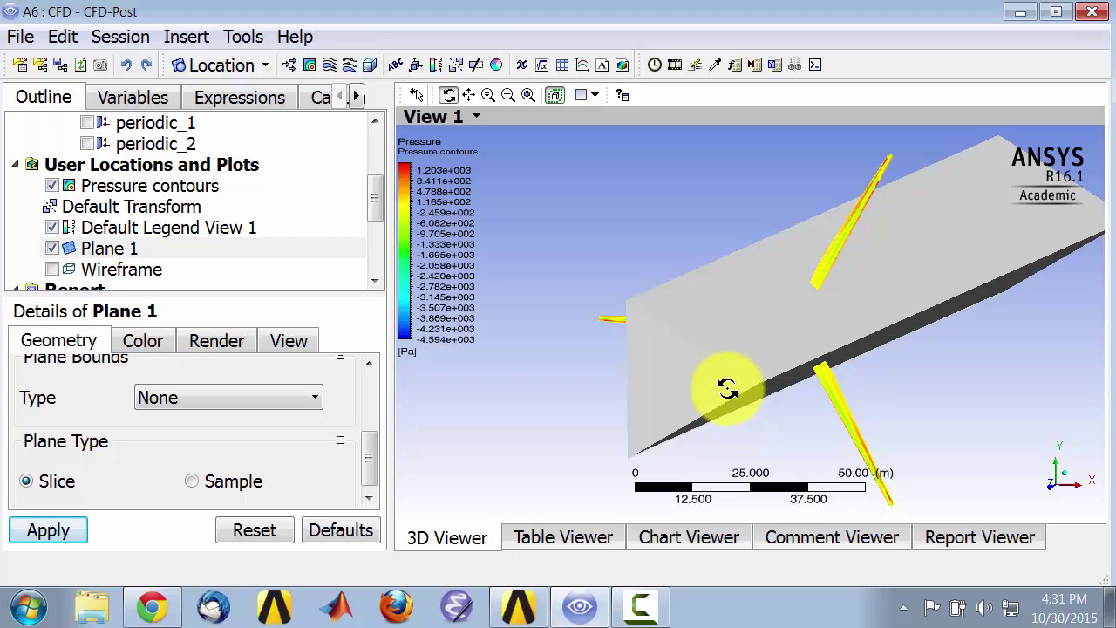
left_click_drag(727, 388, 620, 326)
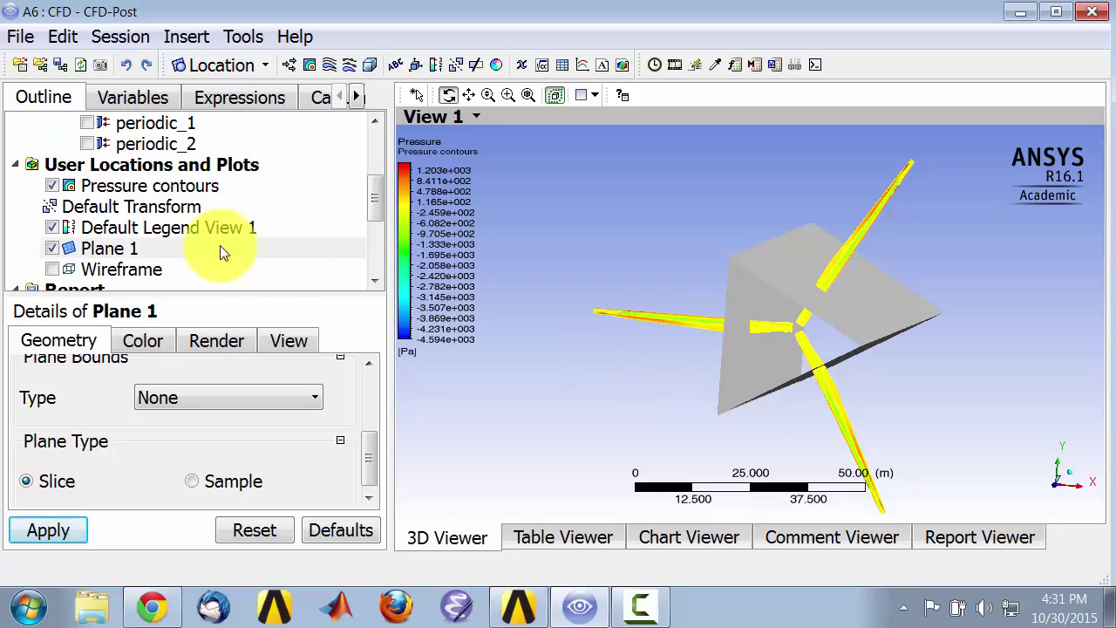
left_click_drag(374, 208, 377, 153)
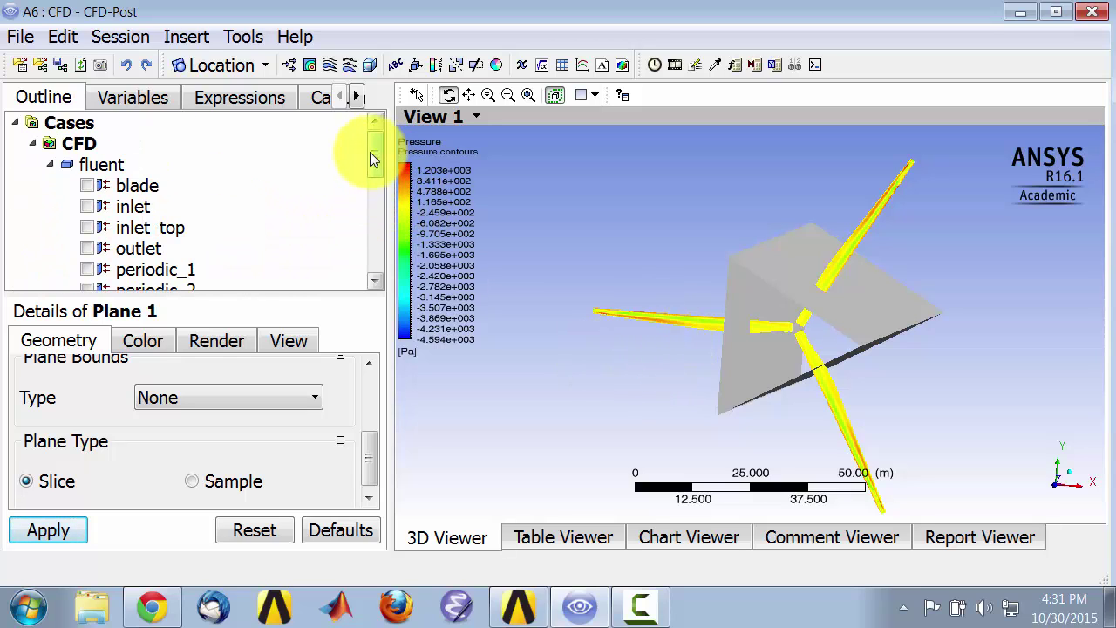
Step: Reduce the fluent domain's graphical instances to 1 so a single blade shows
left_click(106, 168)
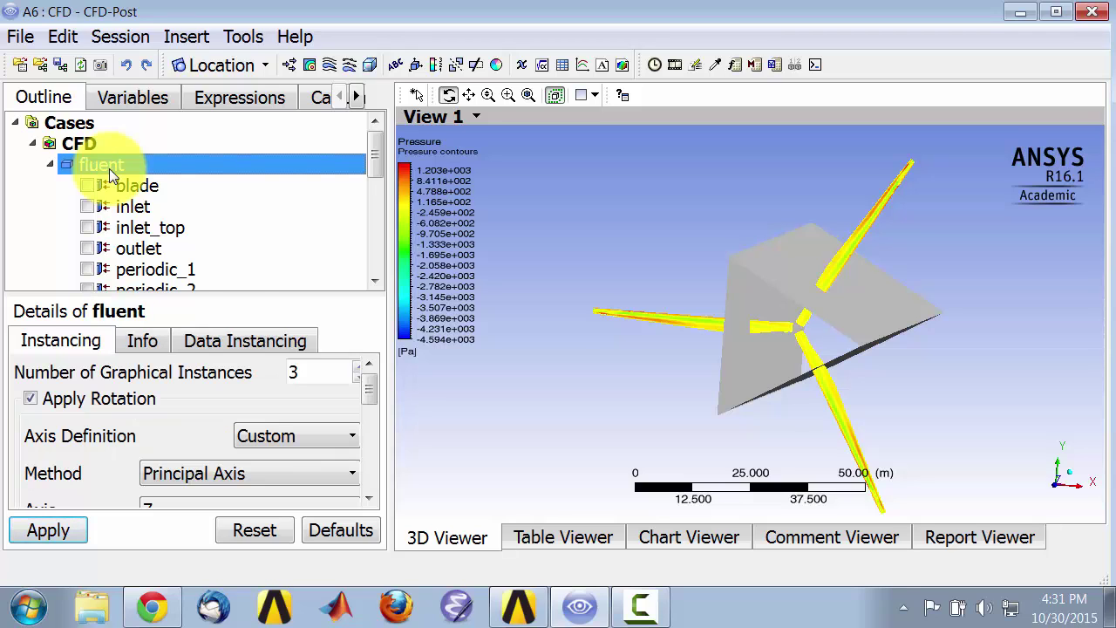
left_click(357, 379)
left_click(356, 379)
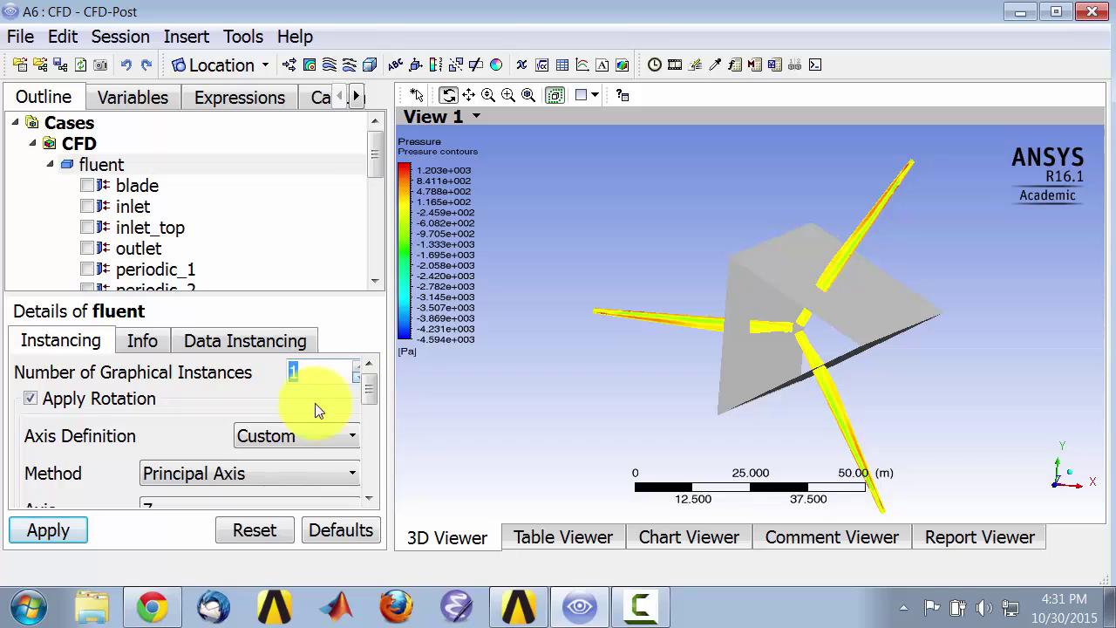
left_click(48, 531)
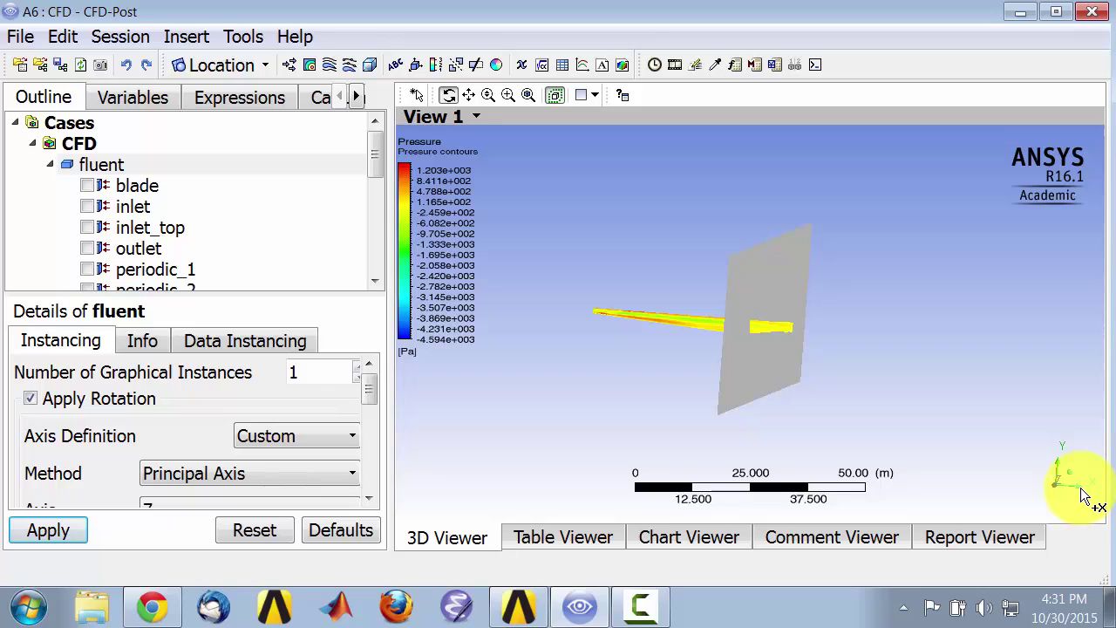
Step: Look along the X axis and zoom in on the blade section cut by the plane
left_click(1081, 495)
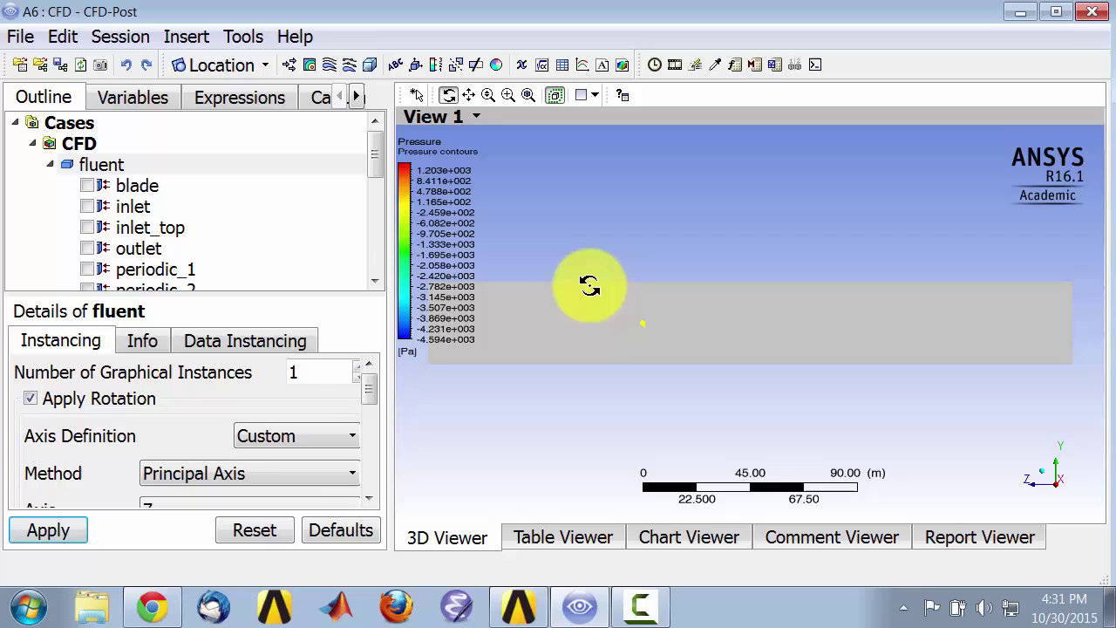
right_click_drag(593, 288, 695, 366)
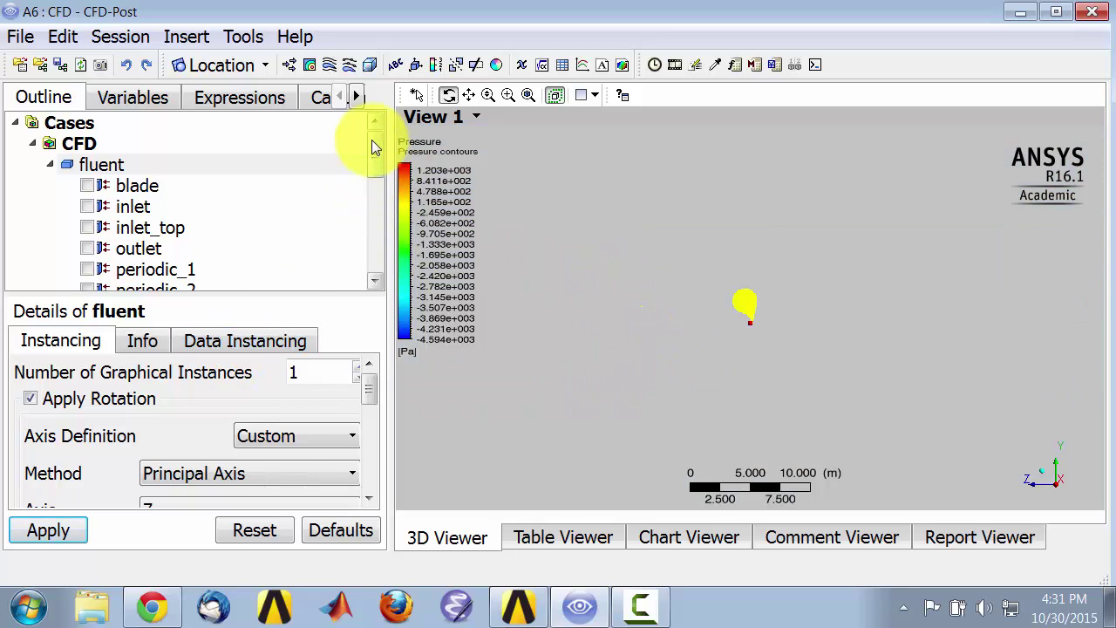
left_click_drag(374, 142, 382, 199)
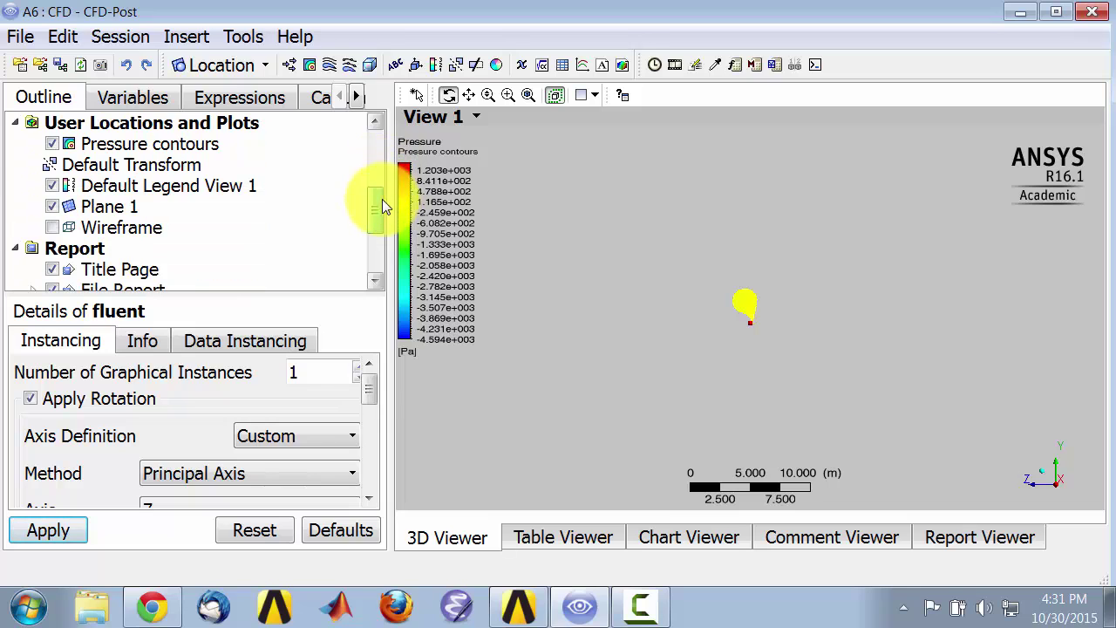
Step: Turn on Plane 1 and turn off Pressure contours in the Outline
left_click(52, 208)
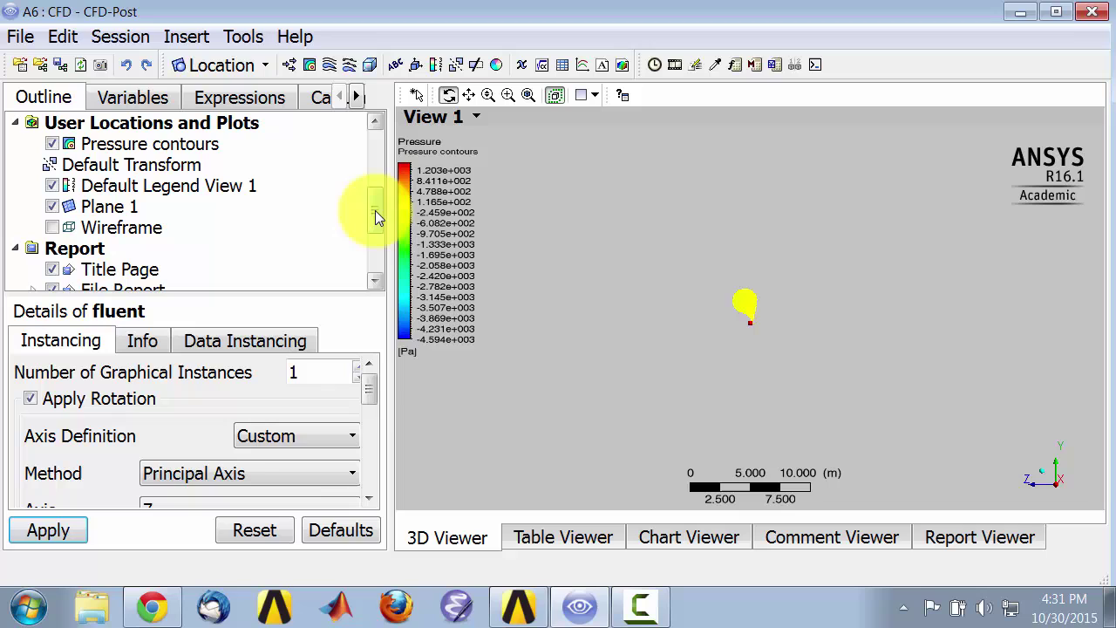
left_click(52, 145)
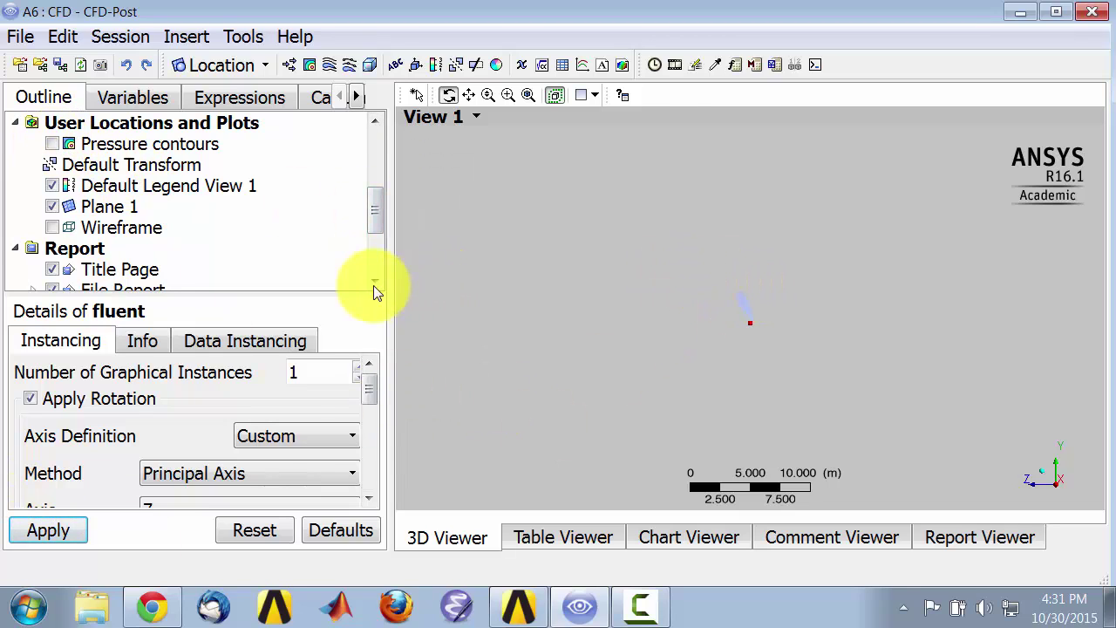
scroll(371, 397, "down", 3)
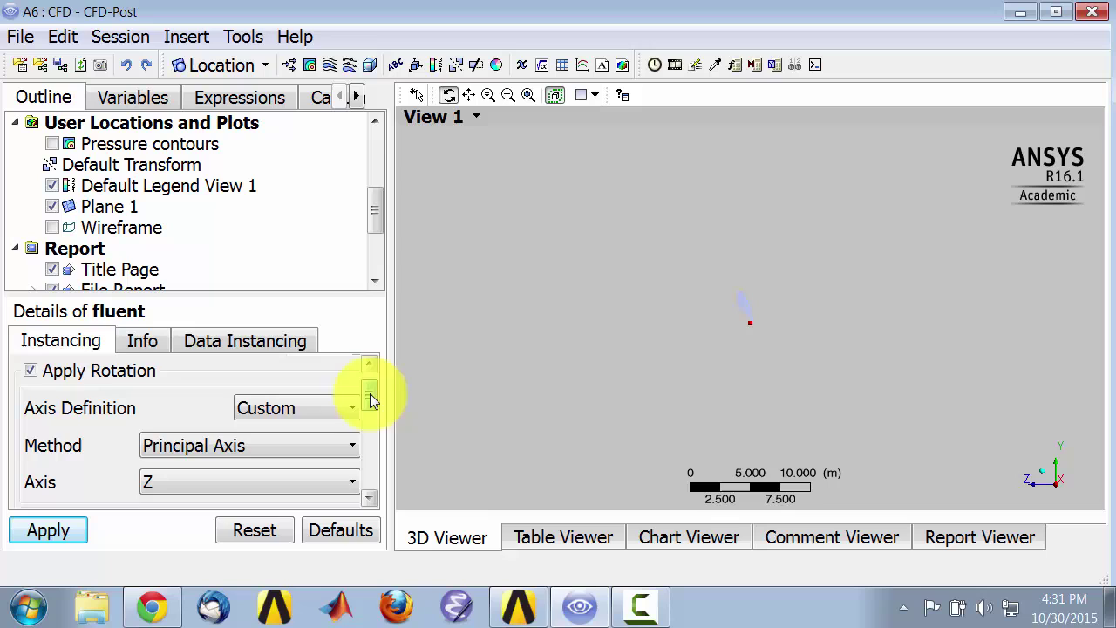
Step: Bound Plane 1 to a rectangle with Y Size and Z Size of 20 m
left_click(109, 208)
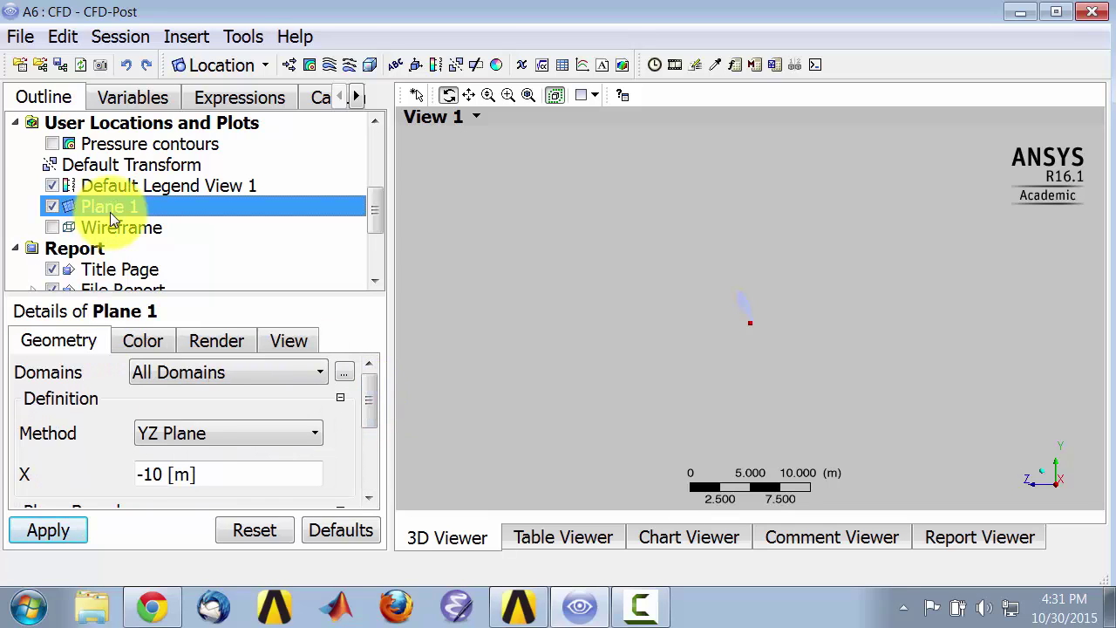
left_click_drag(370, 396, 375, 438)
left_click(182, 442)
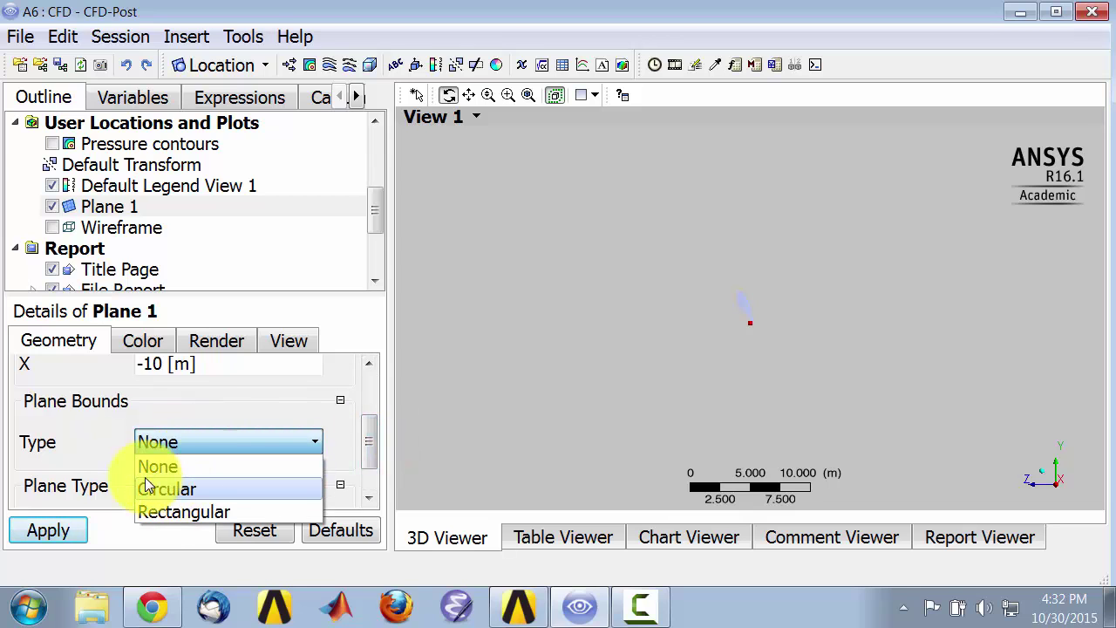
left_click(166, 513)
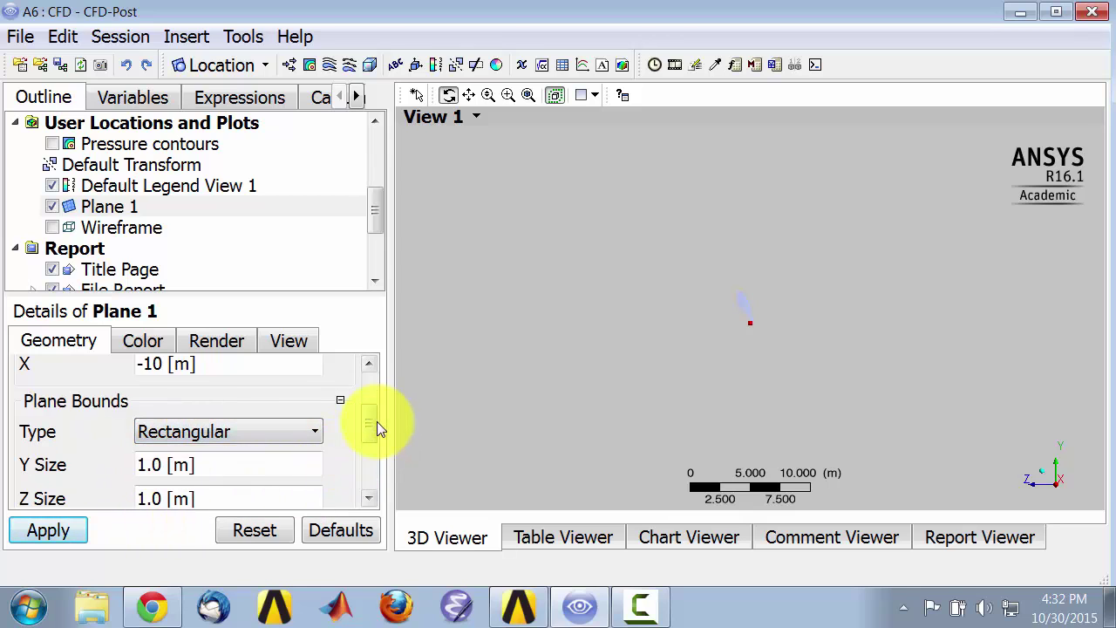
left_click_drag(377, 427, 349, 452)
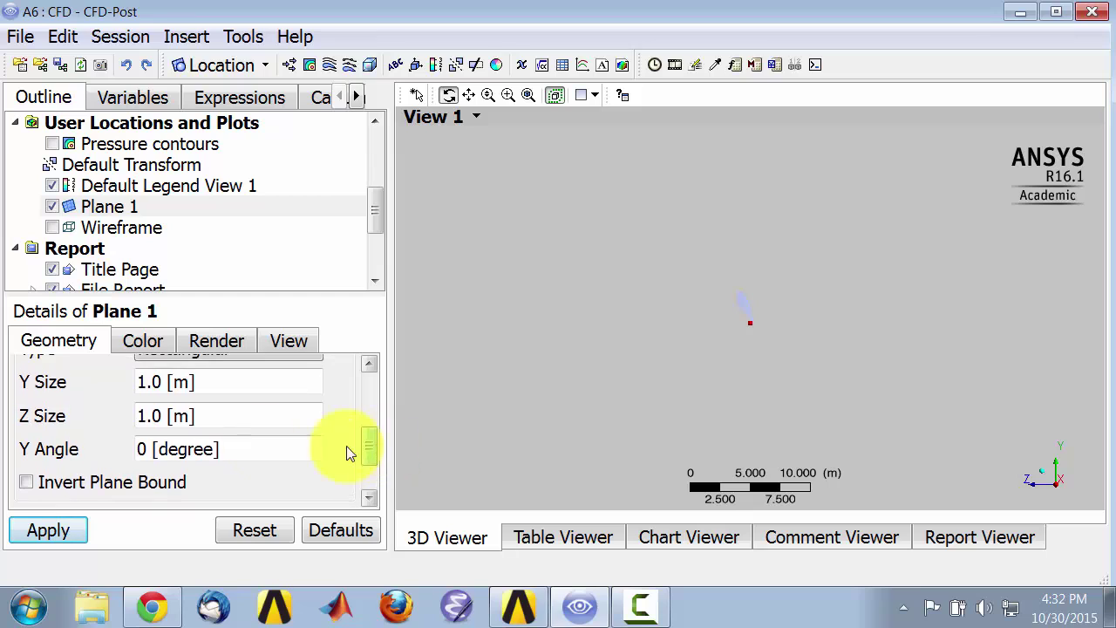
left_click(132, 382)
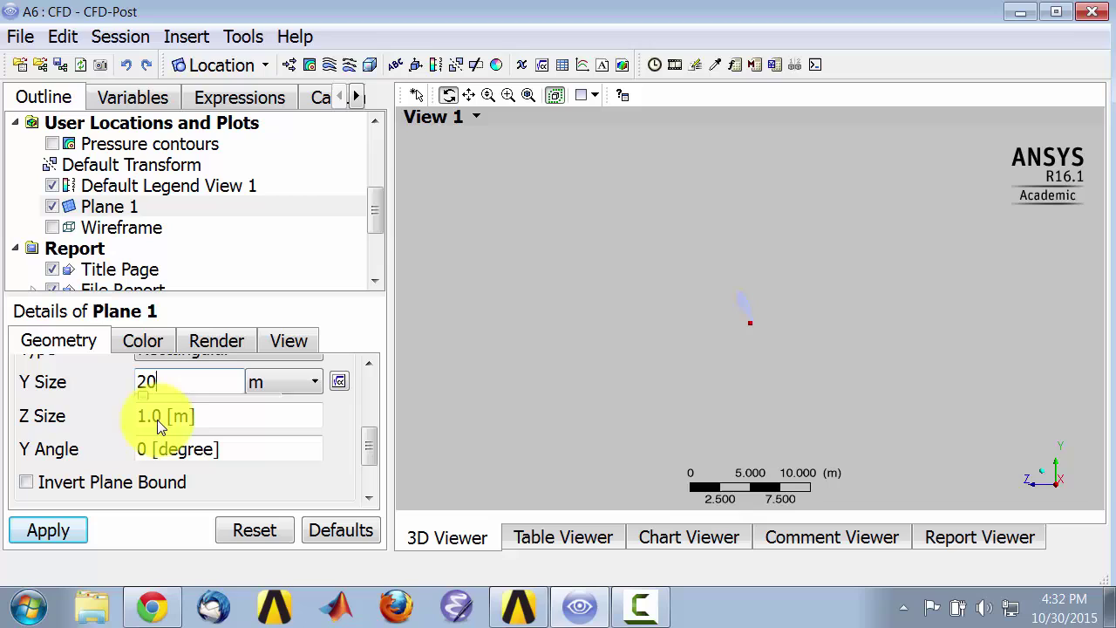
left_click(141, 417)
key("BackSpace")
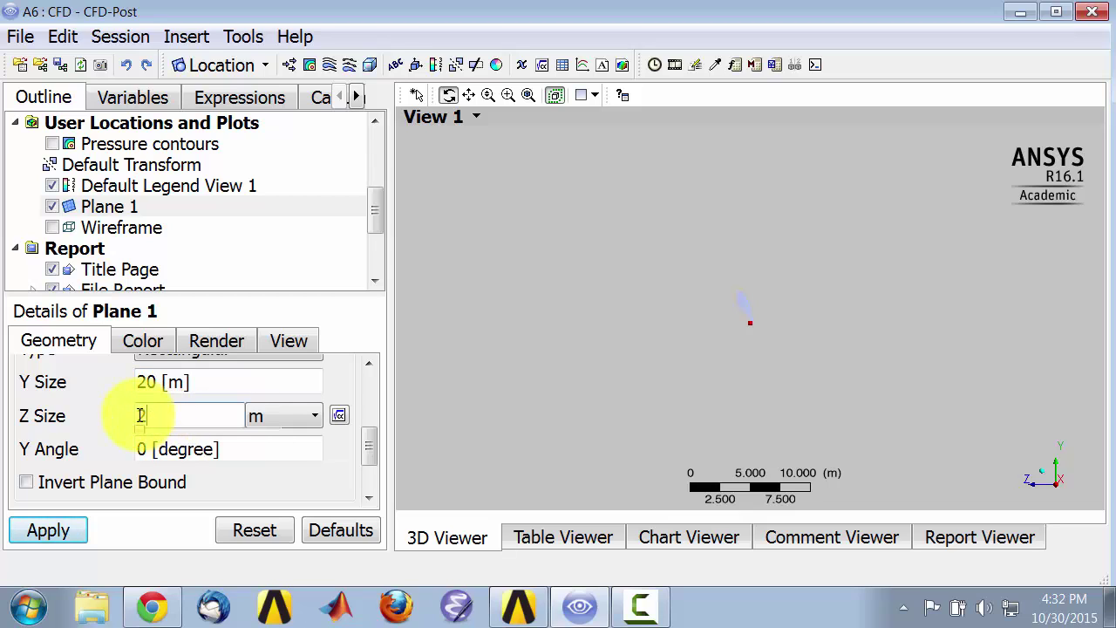
left_click(53, 531)
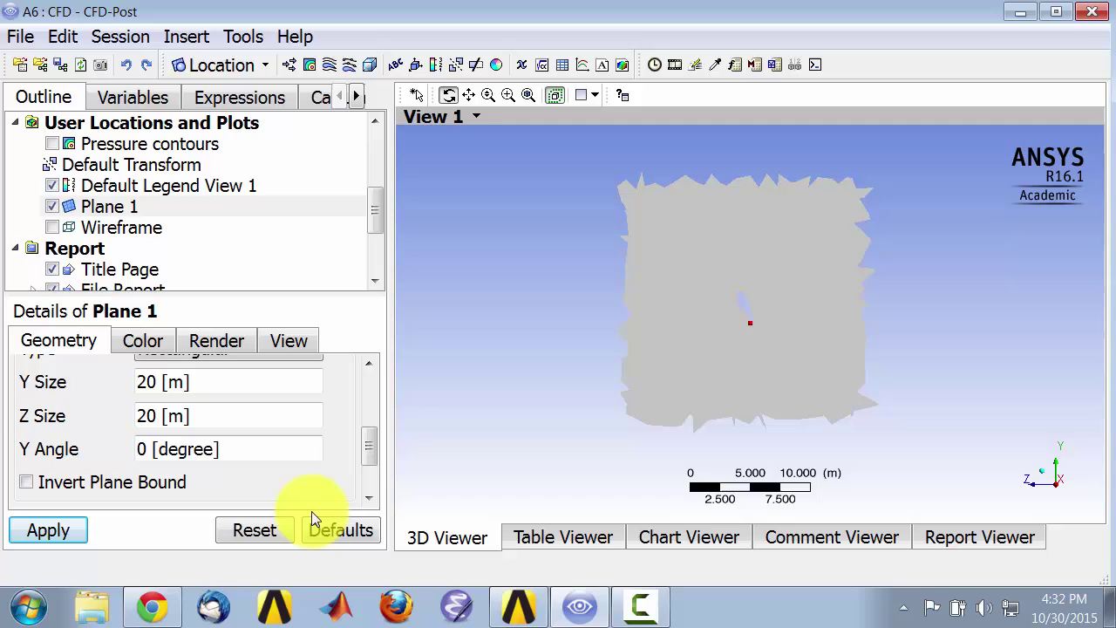
left_click_drag(369, 449, 371, 486)
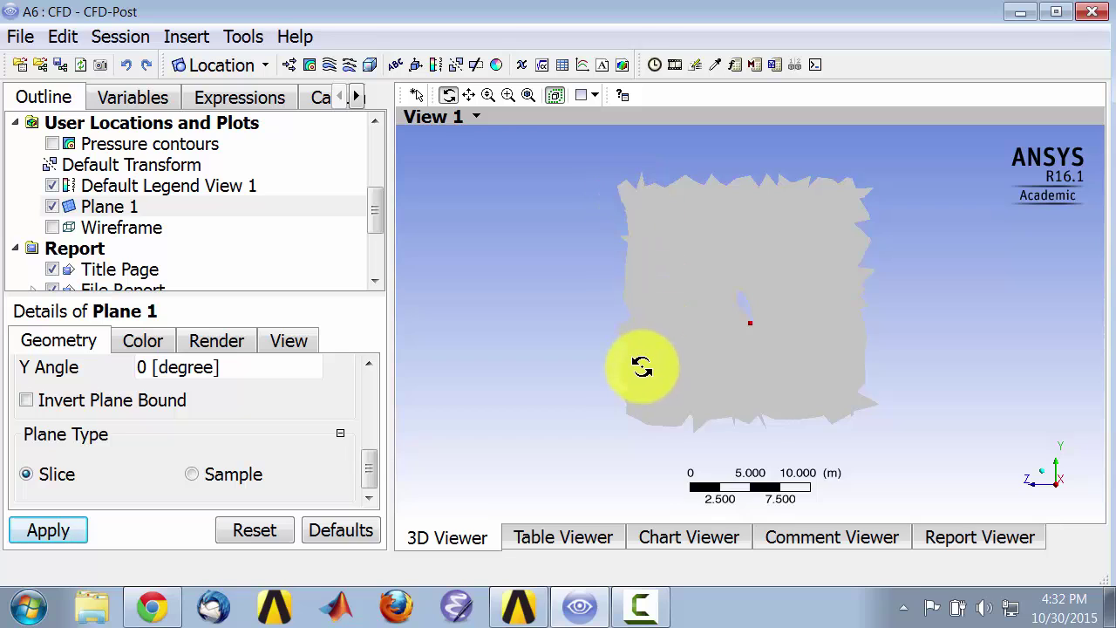
left_click(690, 530)
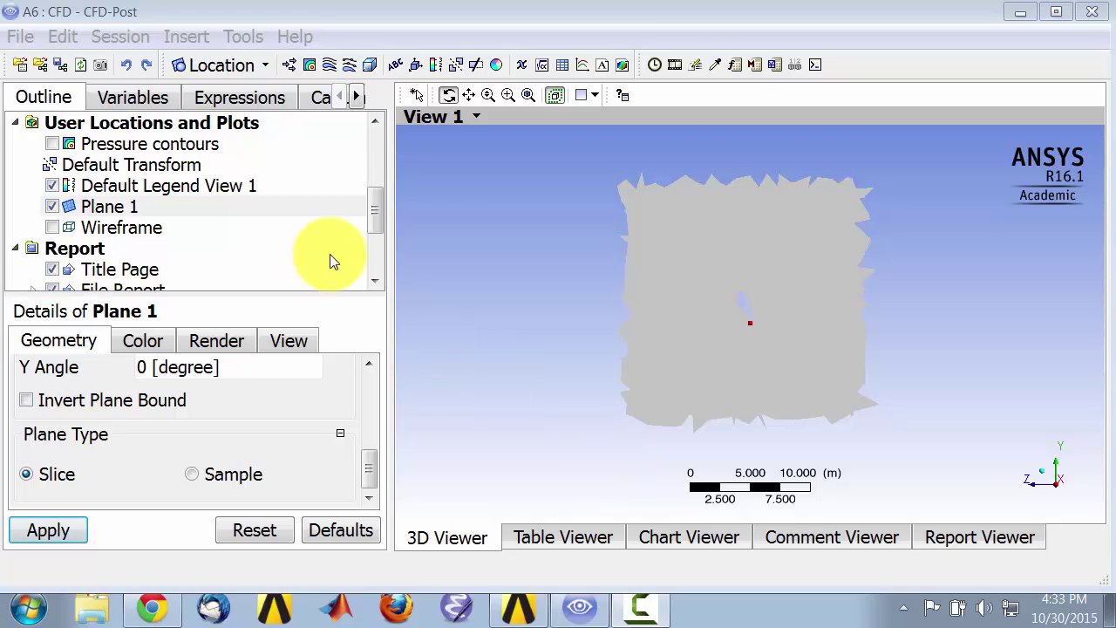
Step: Insert a contour plot named 'Pressure contours on plane'
left_click(310, 66)
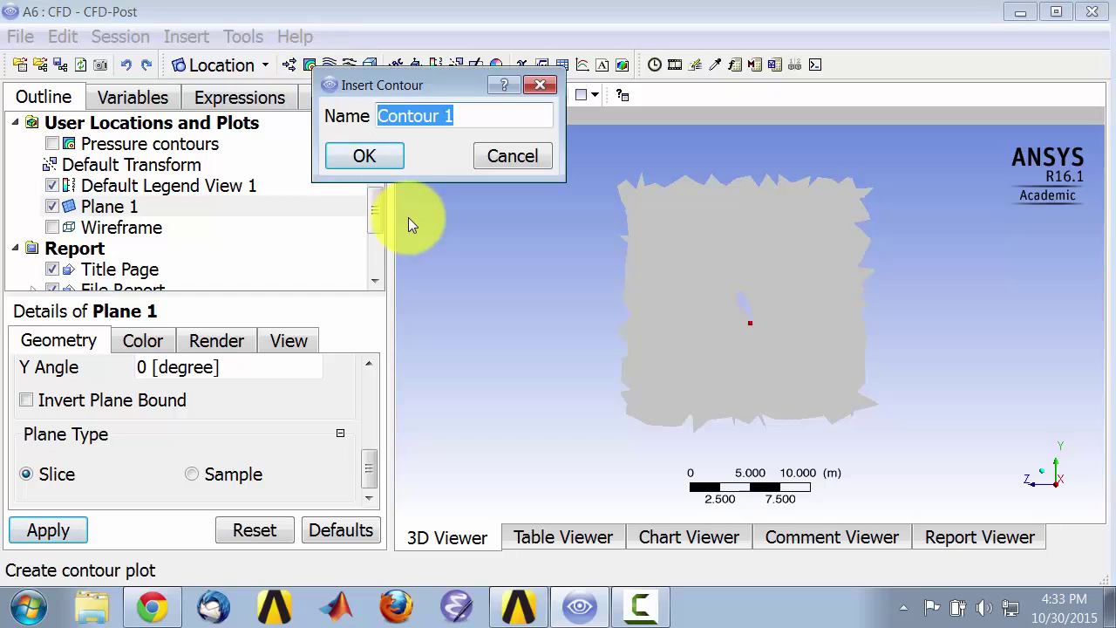
type("Pre")
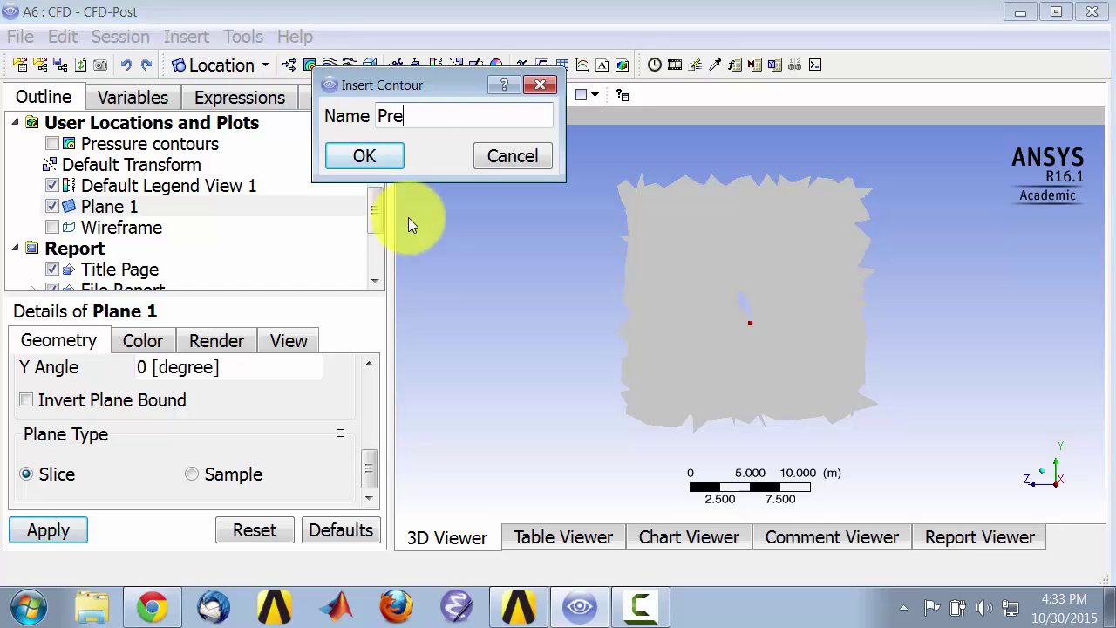
type("ssure conop")
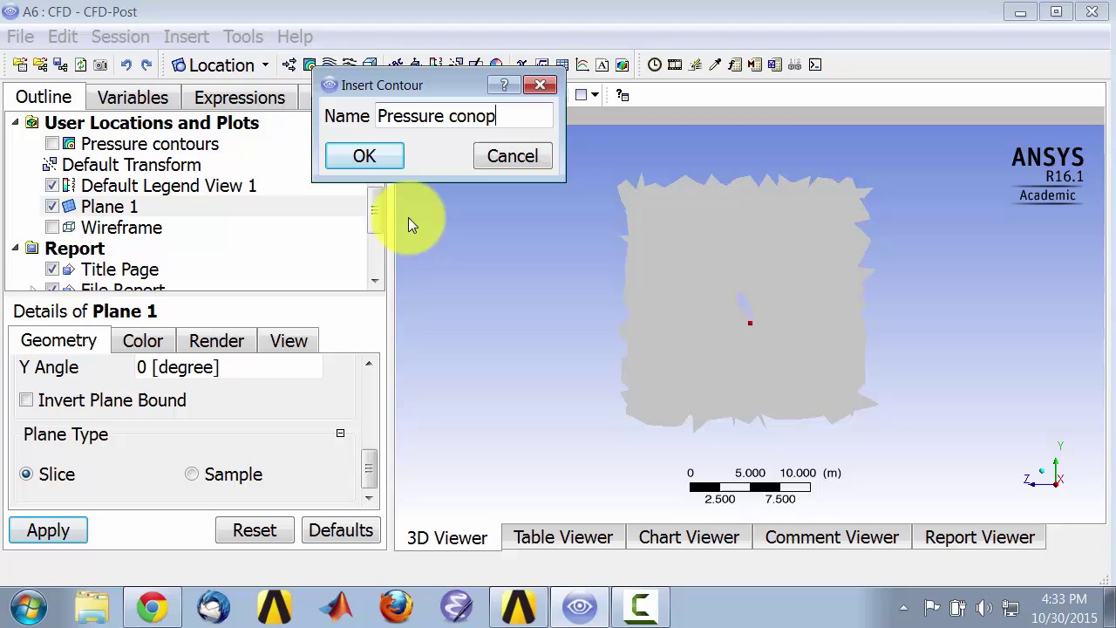
key("BackSpace")
key("BackSpace")
type("tours on plane")
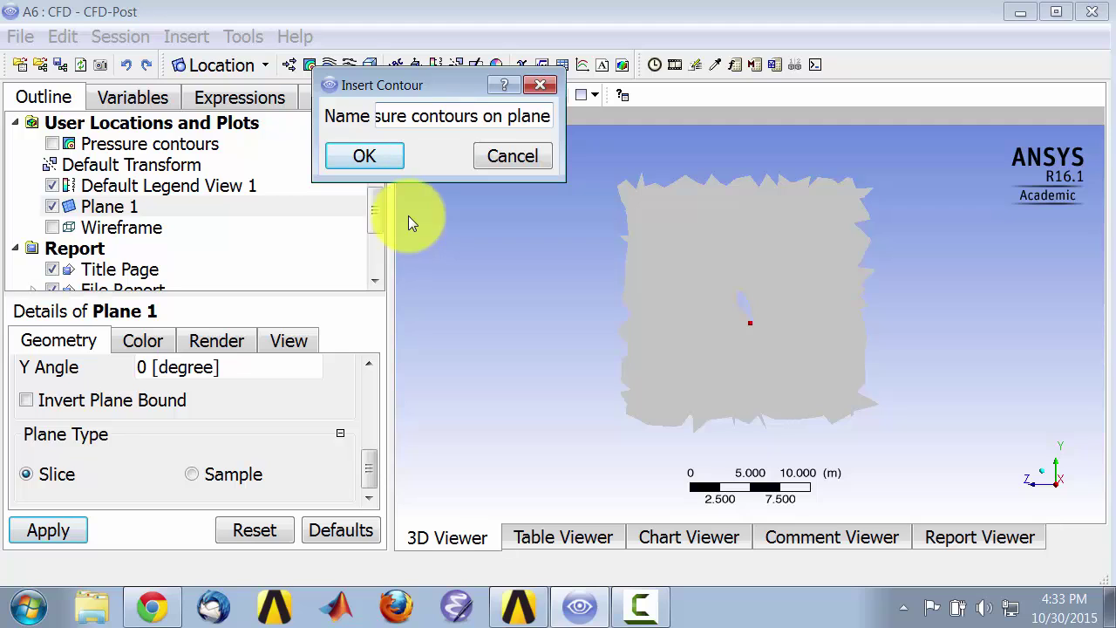
left_click(364, 154)
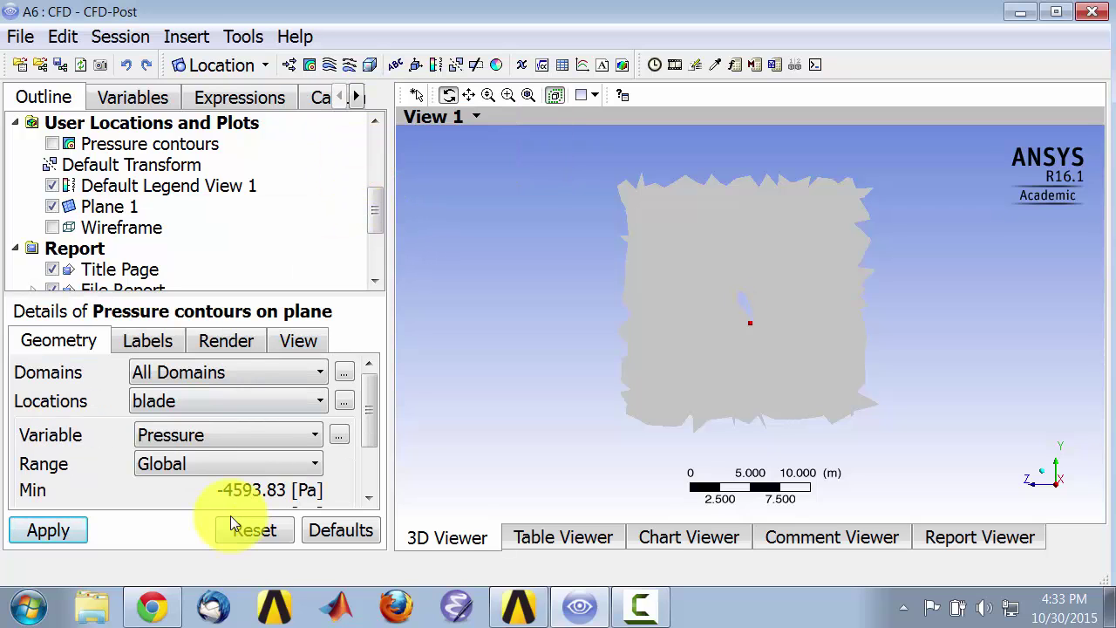
Step: Place the pressure contours on Plane 1 with 101 contour levels
left_click(175, 406)
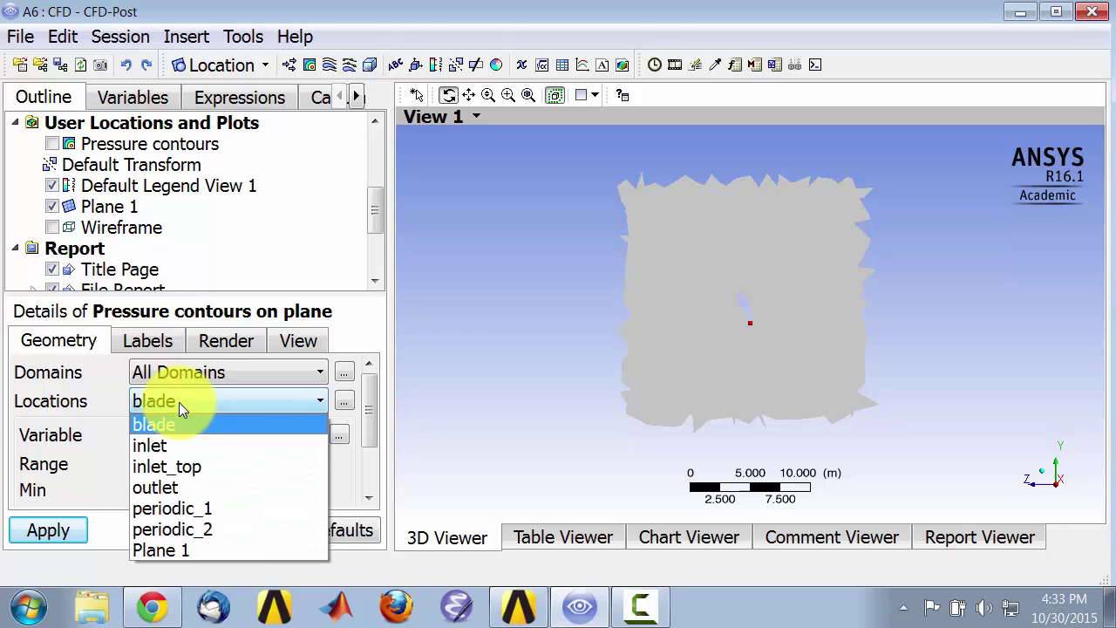
left_click(186, 551)
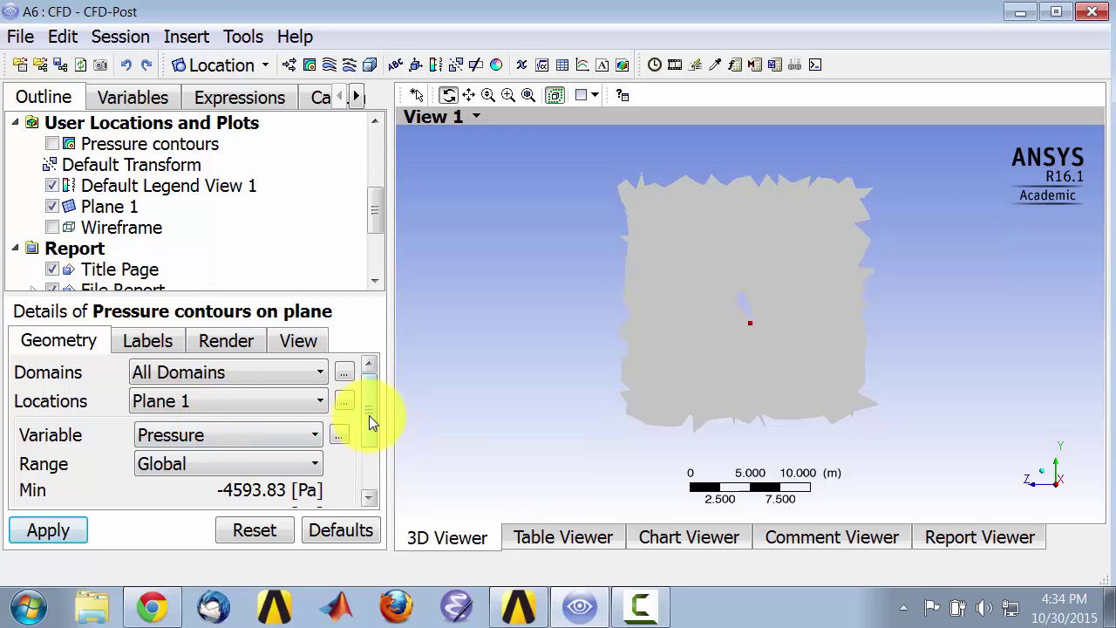
left_click_drag(369, 418, 335, 472)
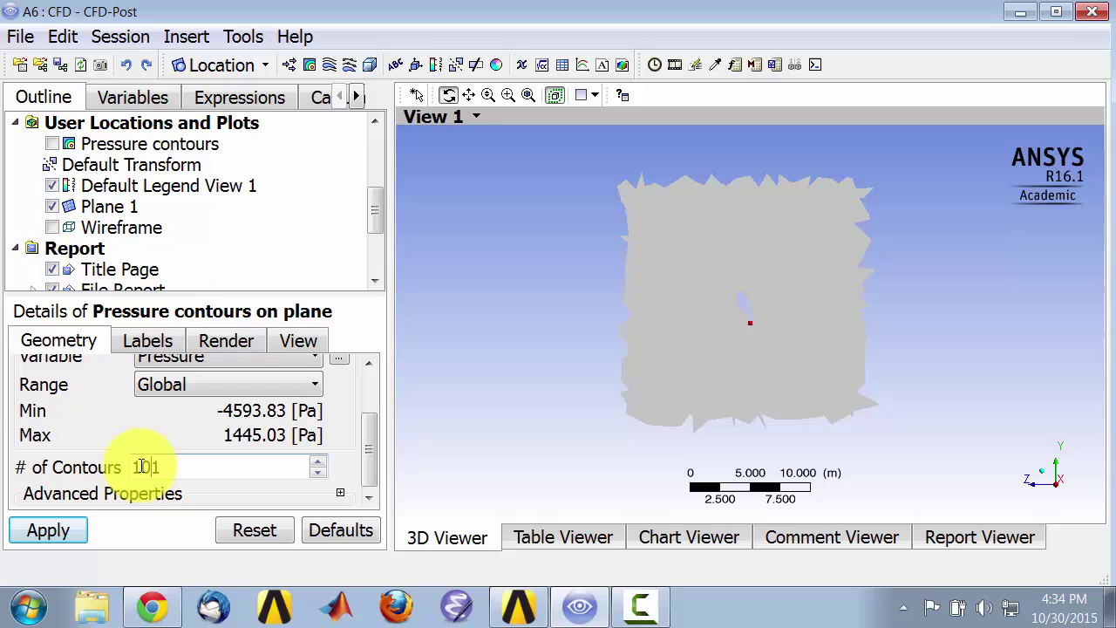
left_click(56, 540)
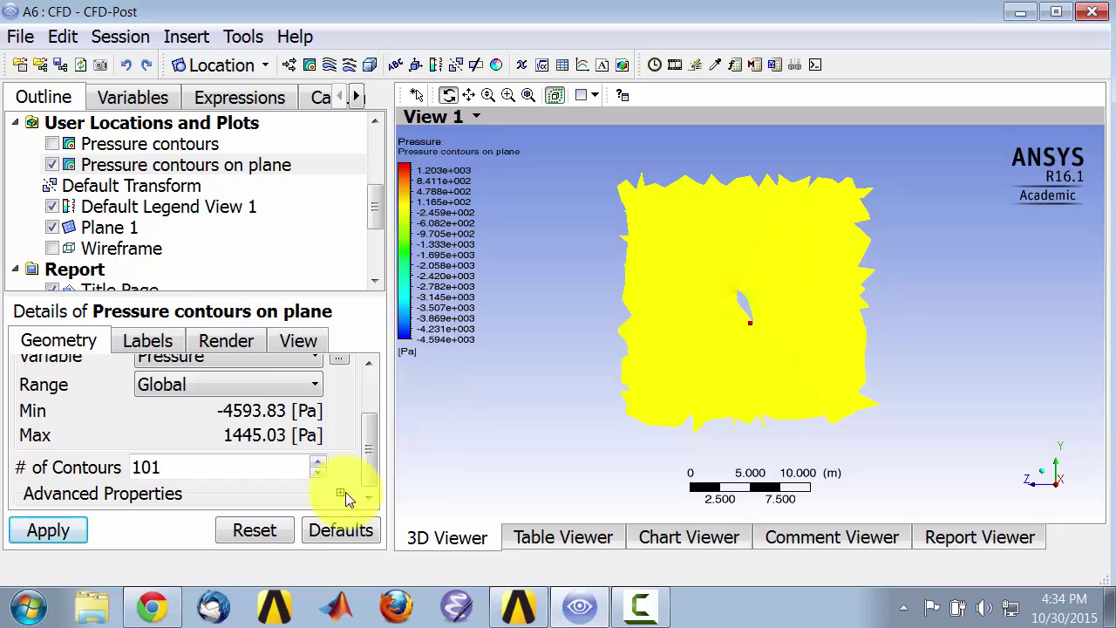
scroll(369, 445, "up", 2)
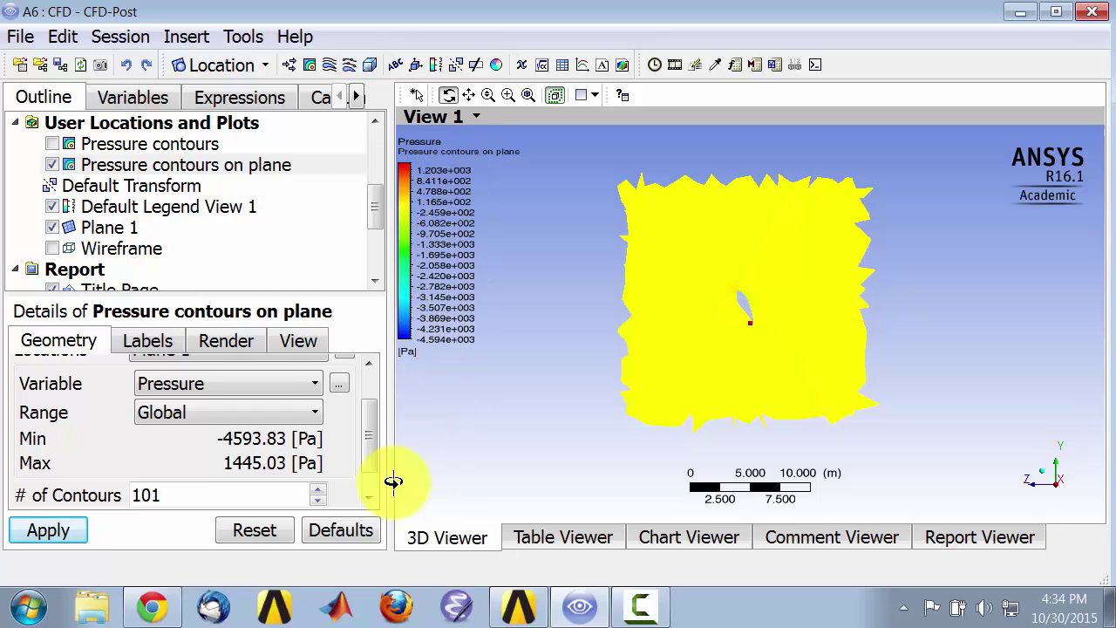
Step: Change the contour range from Global to Local, spanning -388.859 to 229.315 Pa
left_click(188, 411)
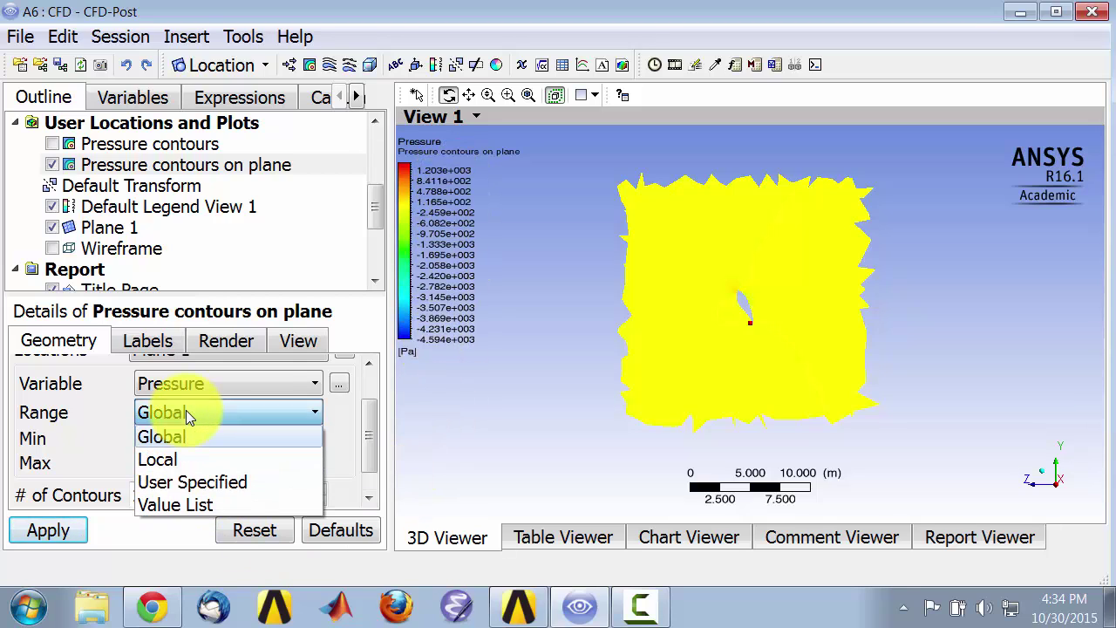
left_click(181, 465)
left_click(54, 534)
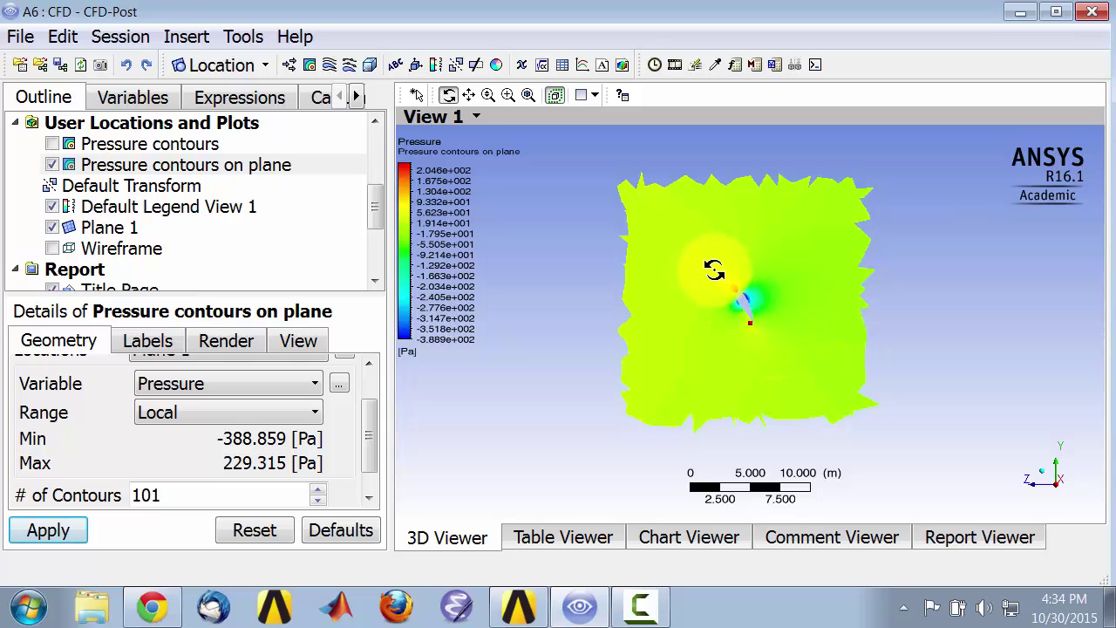
Step: Zoom in twice on the airfoil section and centre it, then return to the Select tool
left_click_drag(704, 263, 789, 361)
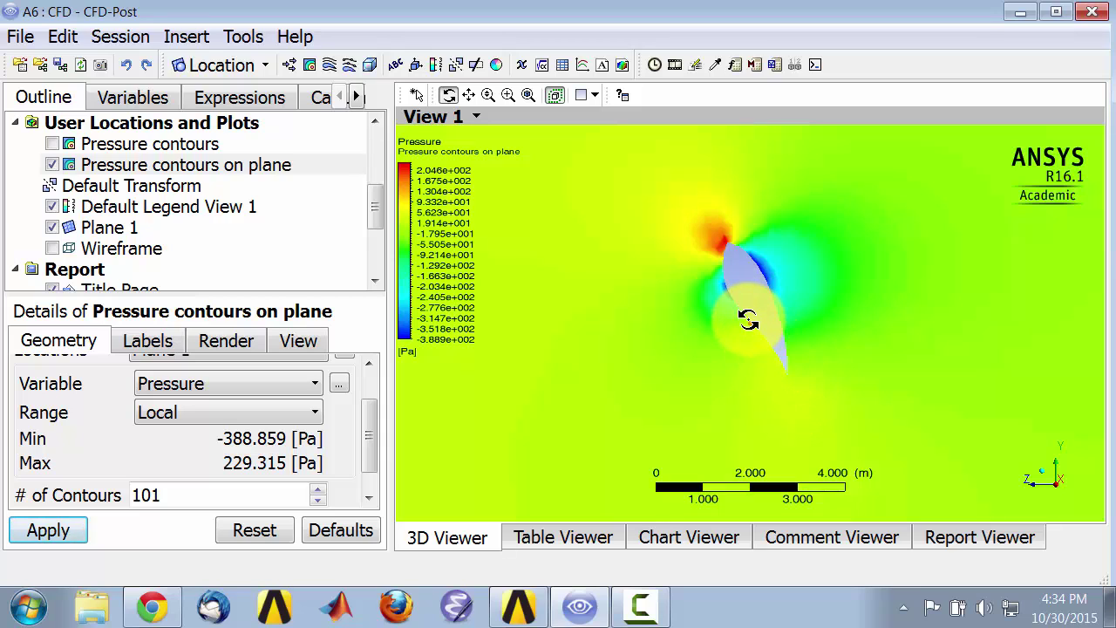
left_click_drag(767, 356, 775, 329)
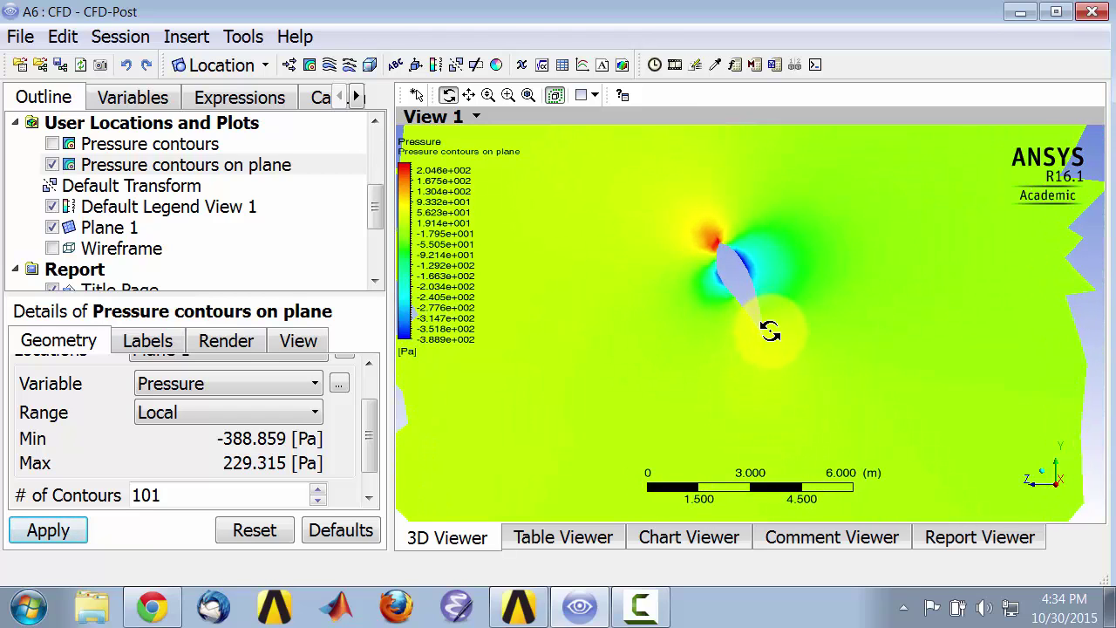
left_click_drag(617, 180, 819, 388)
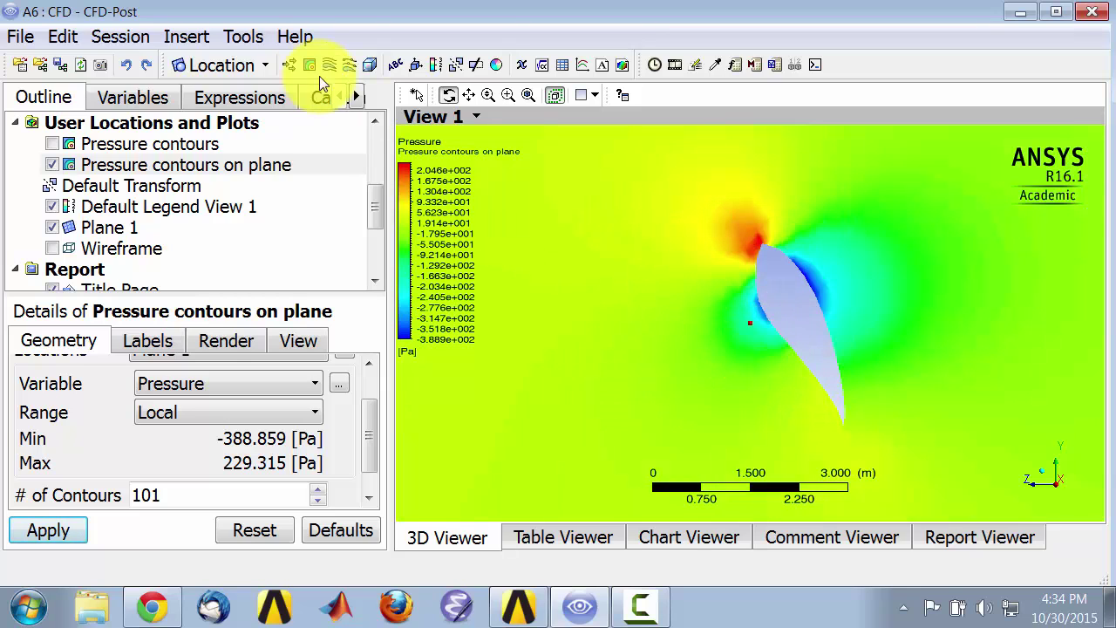
left_click(417, 96)
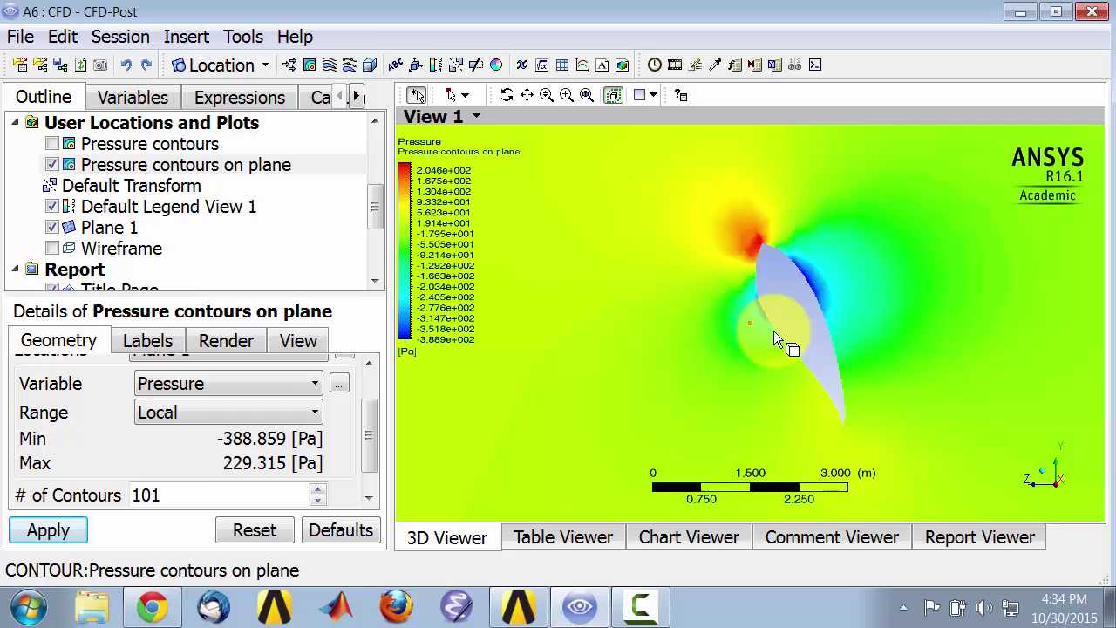